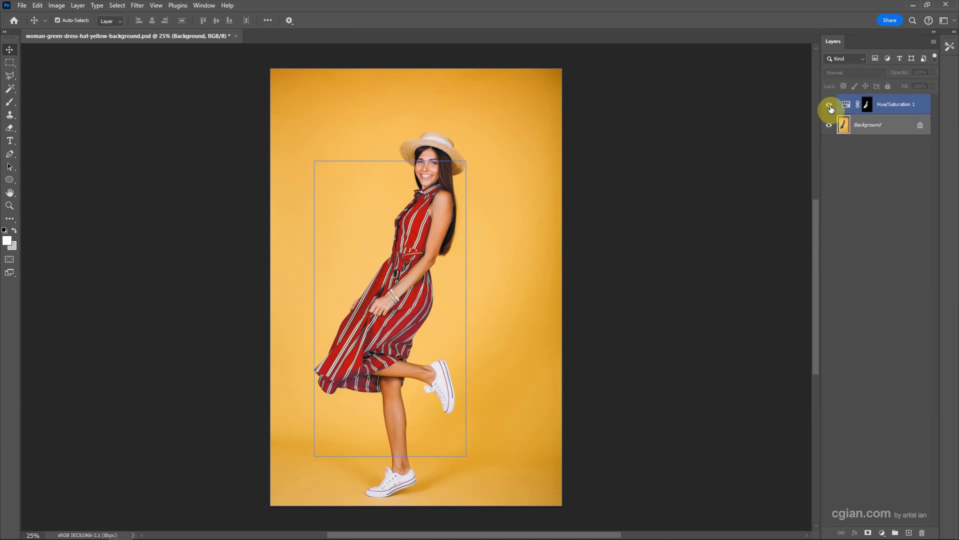
- Hide the Hue/Saturation 1 adjustment layer and select the Background layer
left_click(831, 109)
left_click(871, 130)
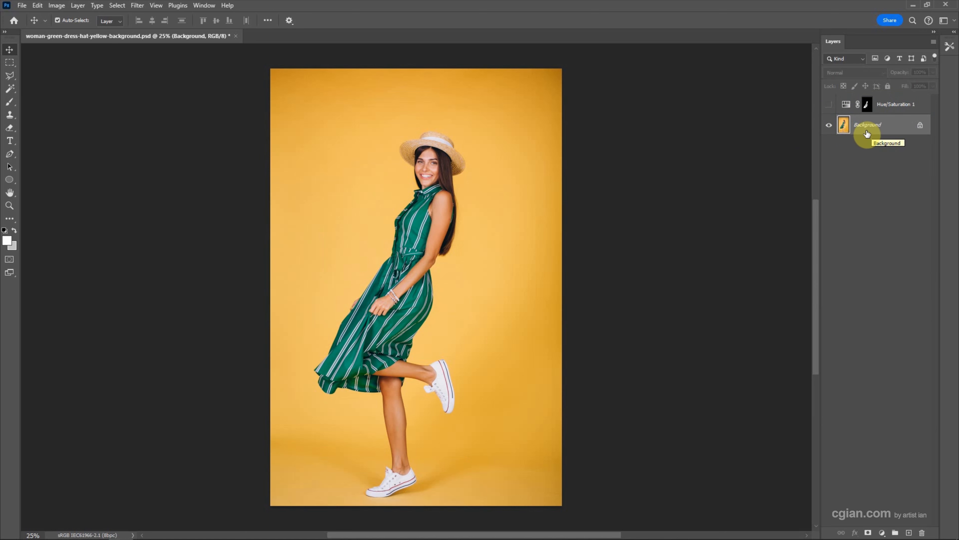
- Show the Contextual Task Bar and use Select Subject to select the woman
left_click(203, 5)
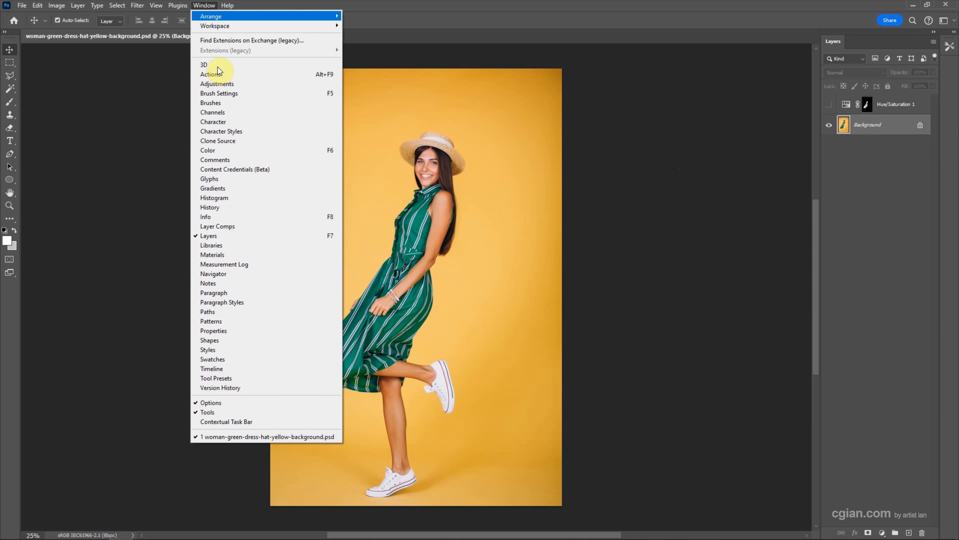
left_click(224, 422)
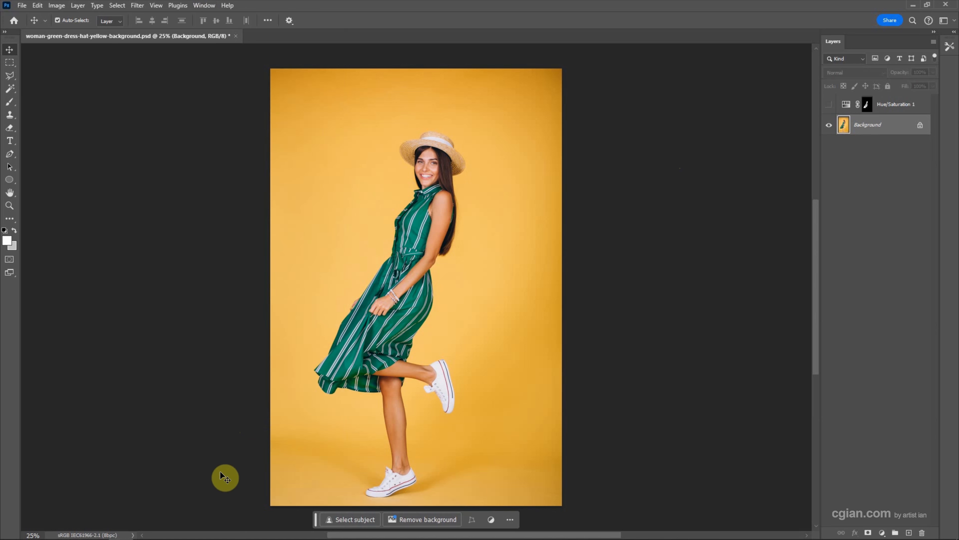
left_click(343, 519)
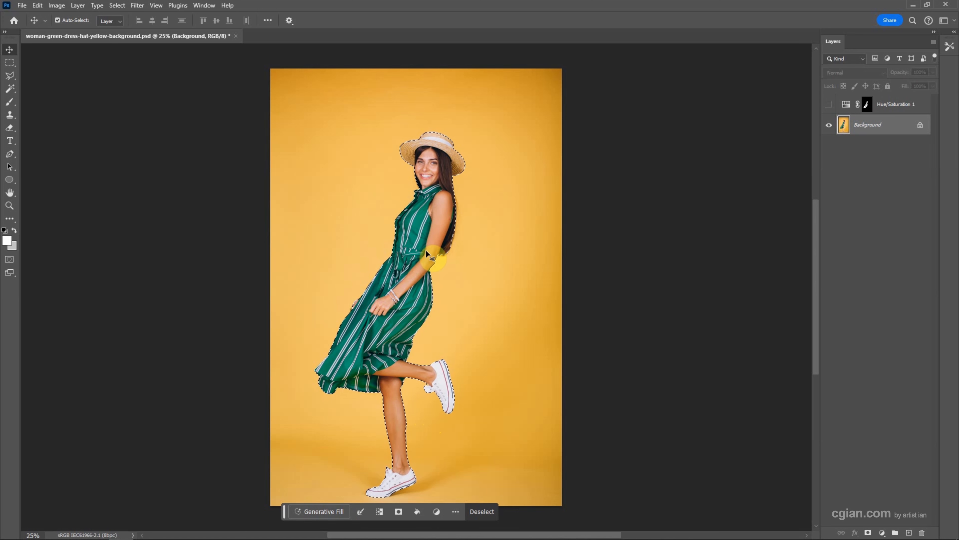
- Check the woman's selection in Select and Mask, accept it, and invert it so the backdrop is selected
left_click(360, 513)
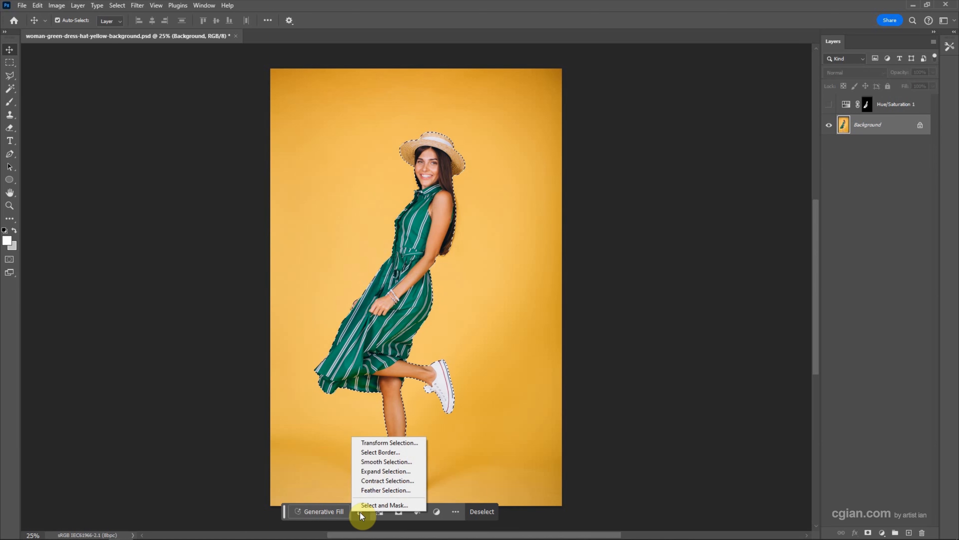
left_click(371, 505)
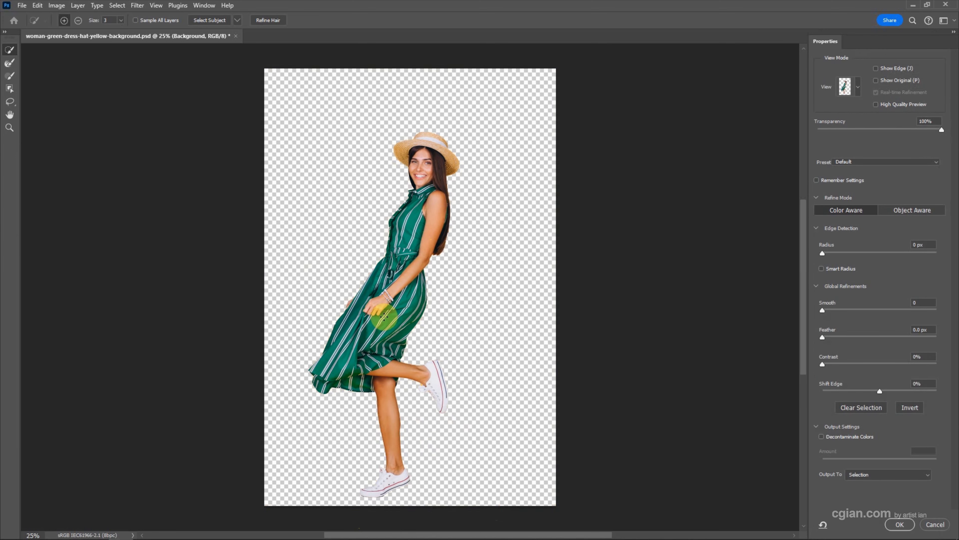
left_click(900, 524)
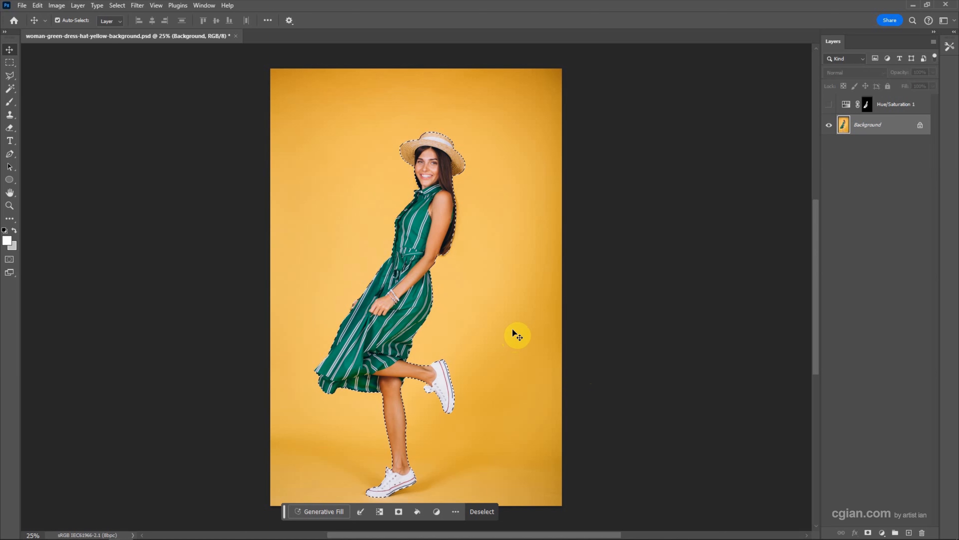
left_click(379, 512)
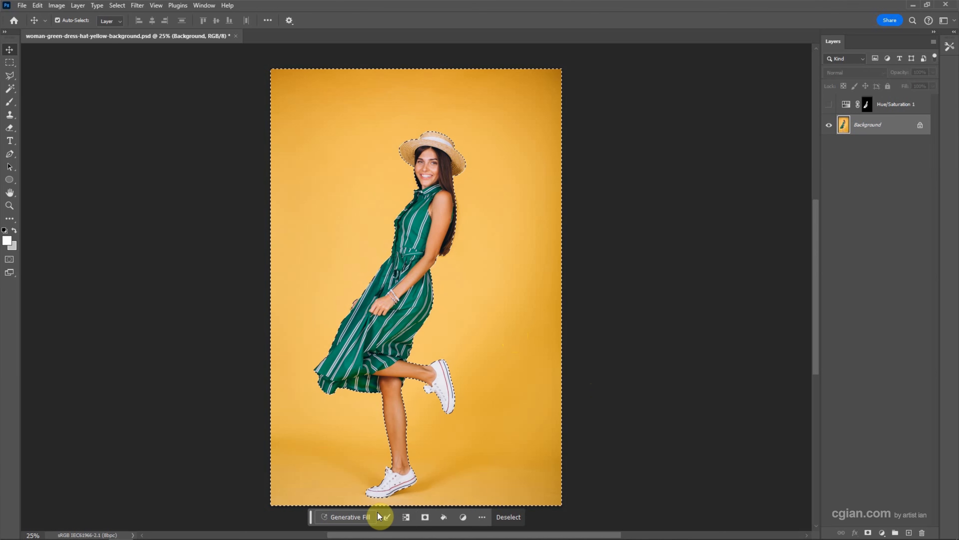
- Add a Hue/Saturation adjustment layer masked to the selected backdrop
left_click(463, 517)
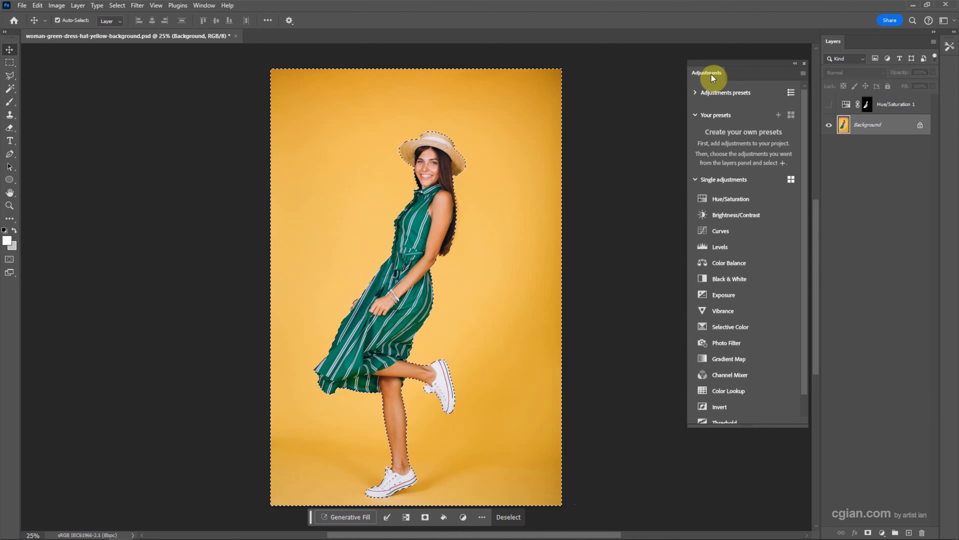
mouse_move(712, 74)
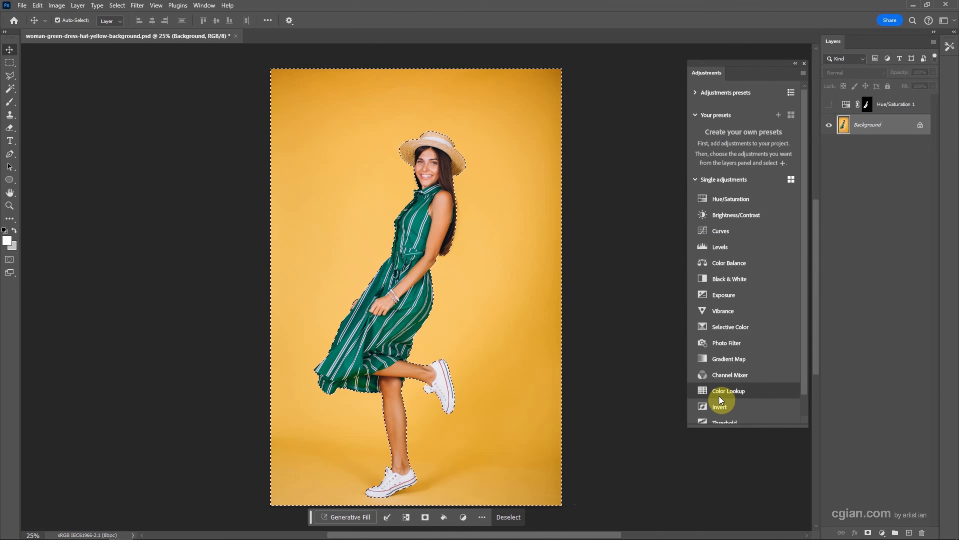
left_click(728, 199)
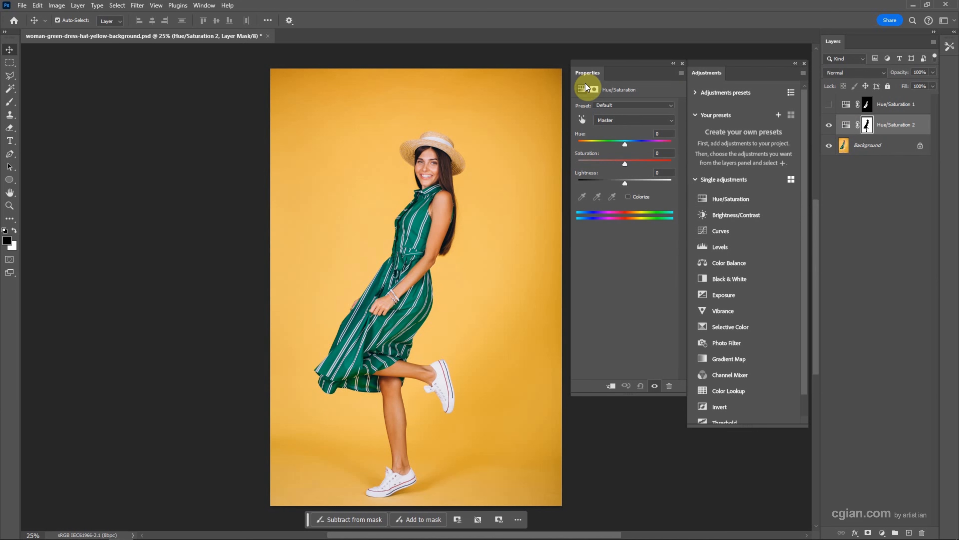
- Try recolouring the backdrop with Hue -46, Saturation -30 and Lightness +55, and shift the hue further
left_click_drag(624, 144, 604, 142)
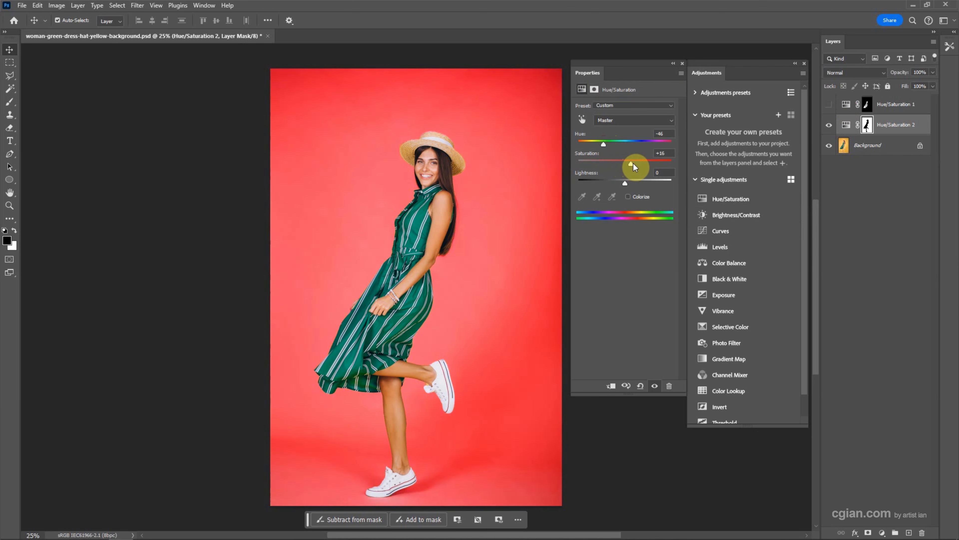
left_click_drag(629, 163, 651, 185)
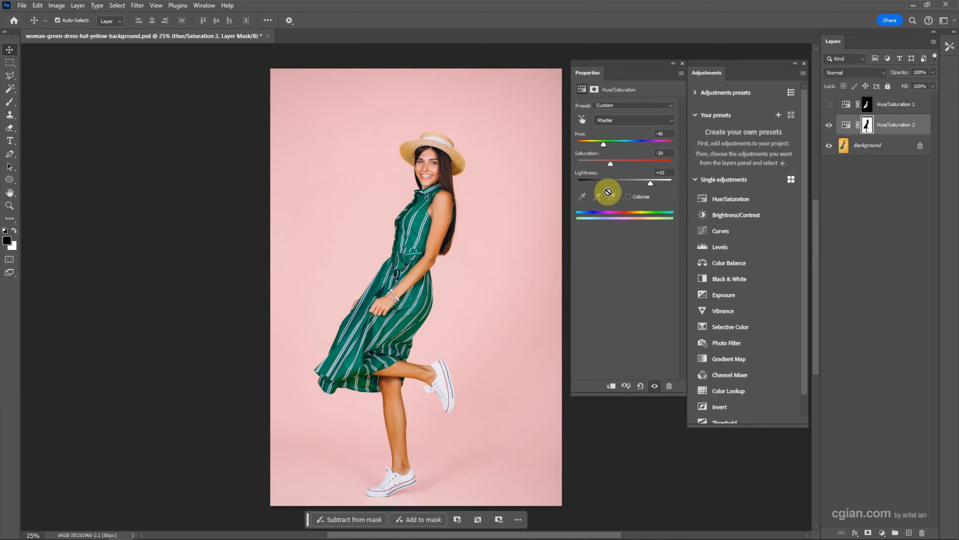
left_click_drag(603, 144, 631, 152)
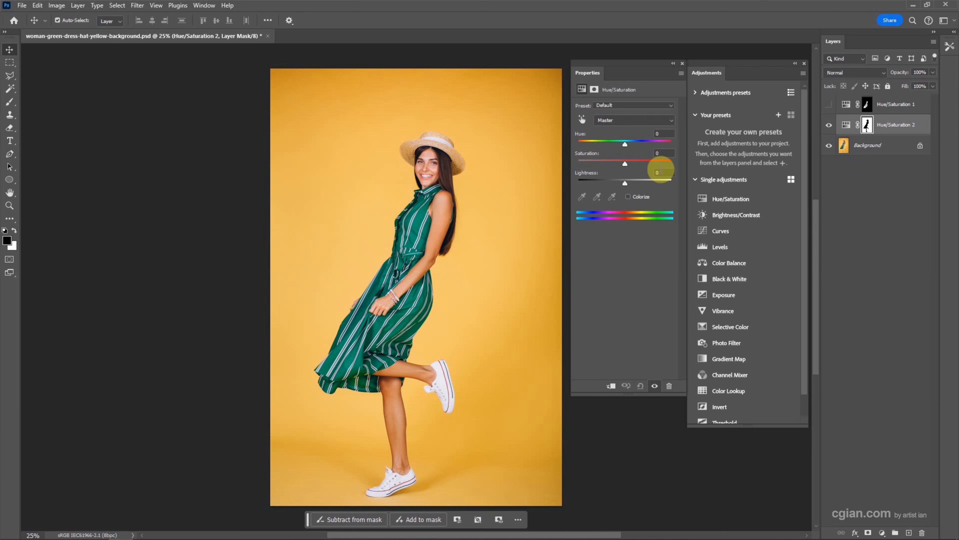
- Set the backdrop's Saturation to -100, and try and undo a Lightness of +100
left_click(625, 164)
left_click_drag(625, 166, 578, 164)
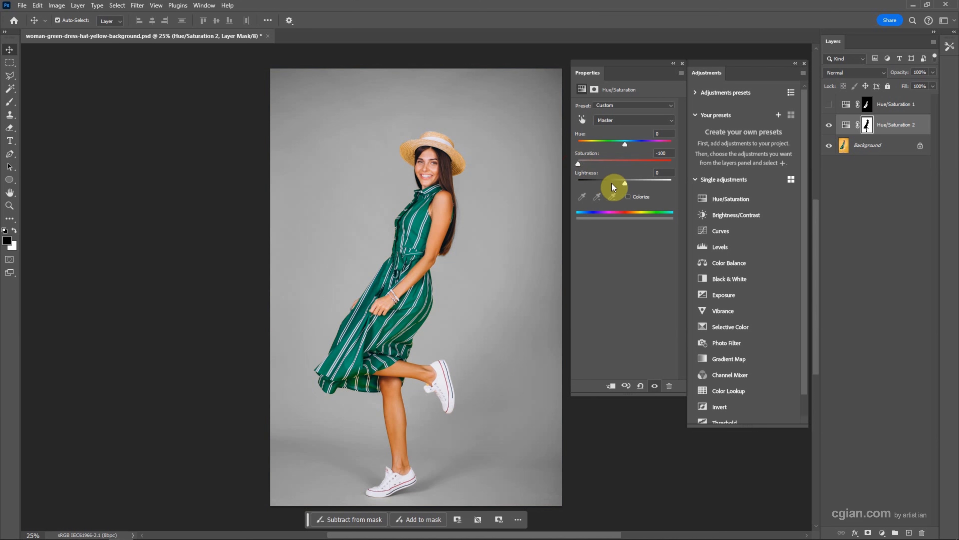
left_click_drag(625, 185, 673, 188)
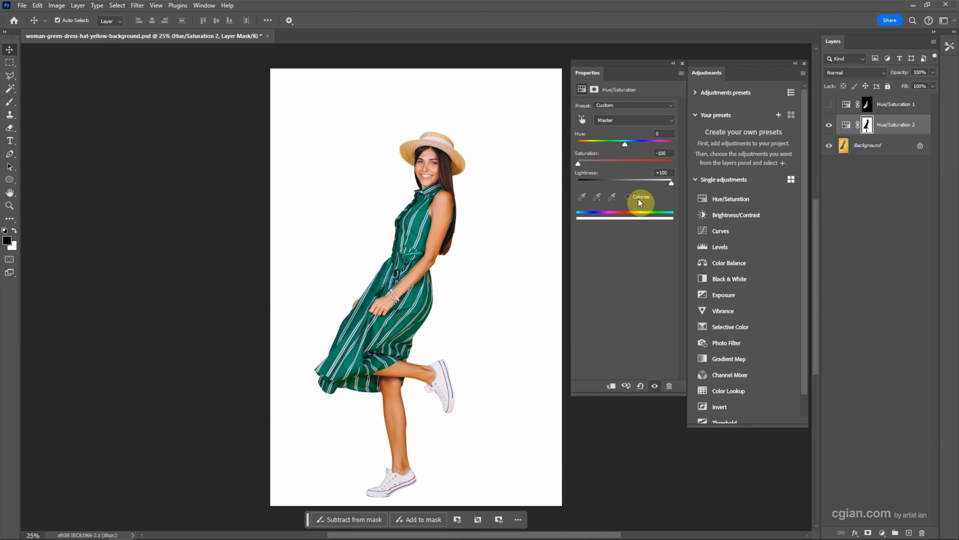
key("ctrl+z")
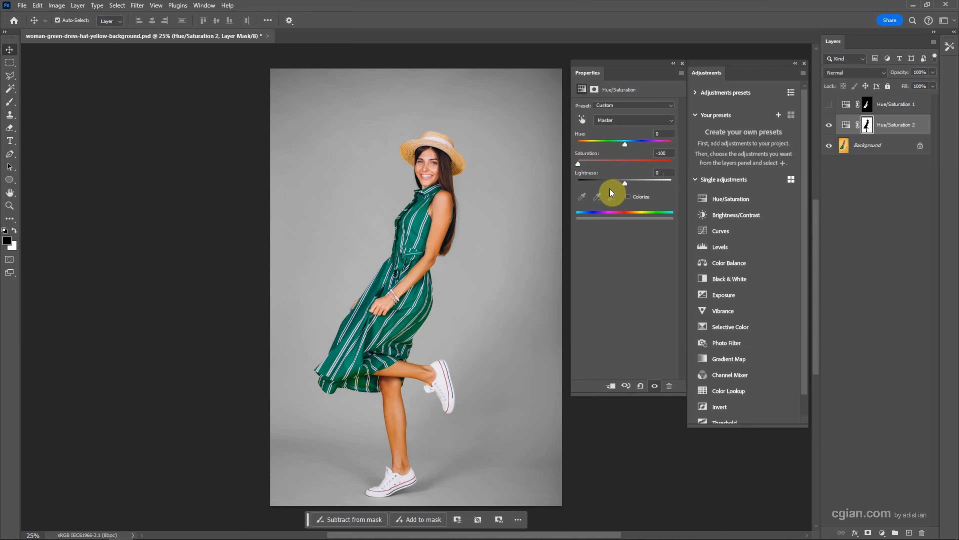
- Add a Levels adjustment layer masked to the backdrop, with midtones at 1.67 and the white input level at 167
left_click(867, 126, "ctrl")
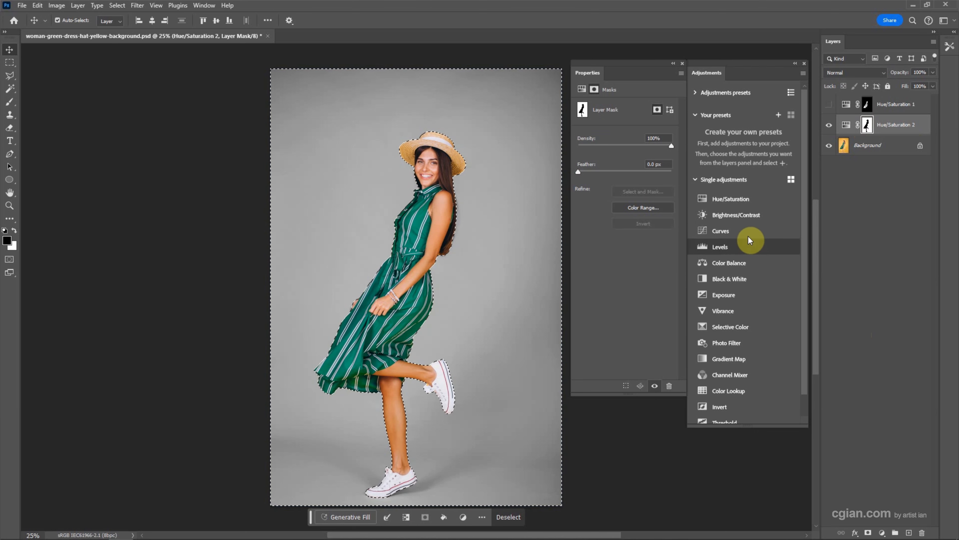
left_click(730, 244)
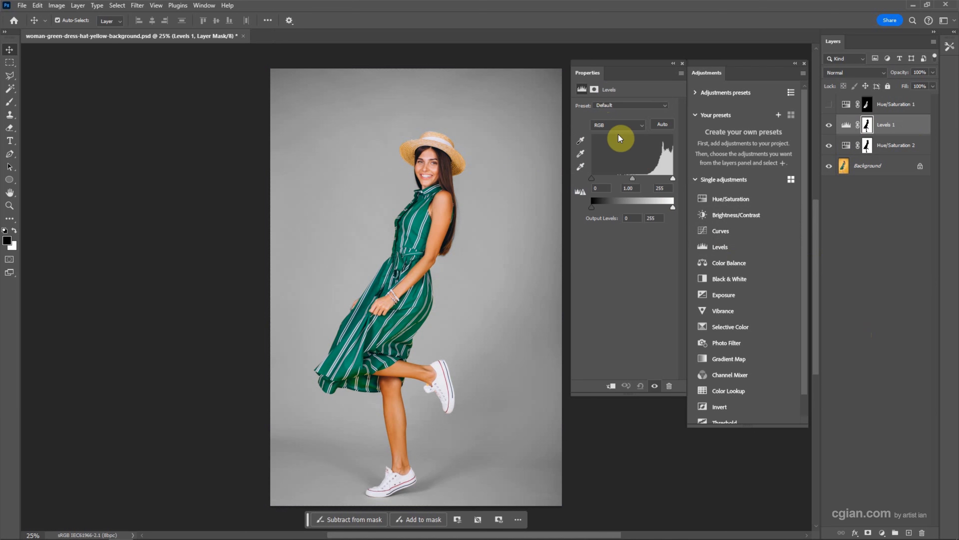
left_click_drag(673, 178, 610, 176)
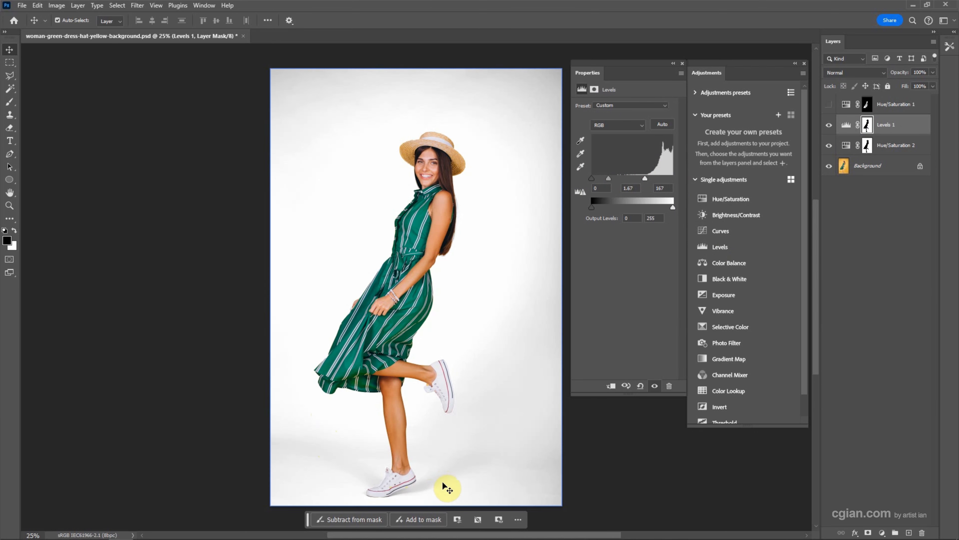
- Load the Levels layer's mask as a selection and add a new empty layer masked with it
left_click(867, 125, "ctrl")
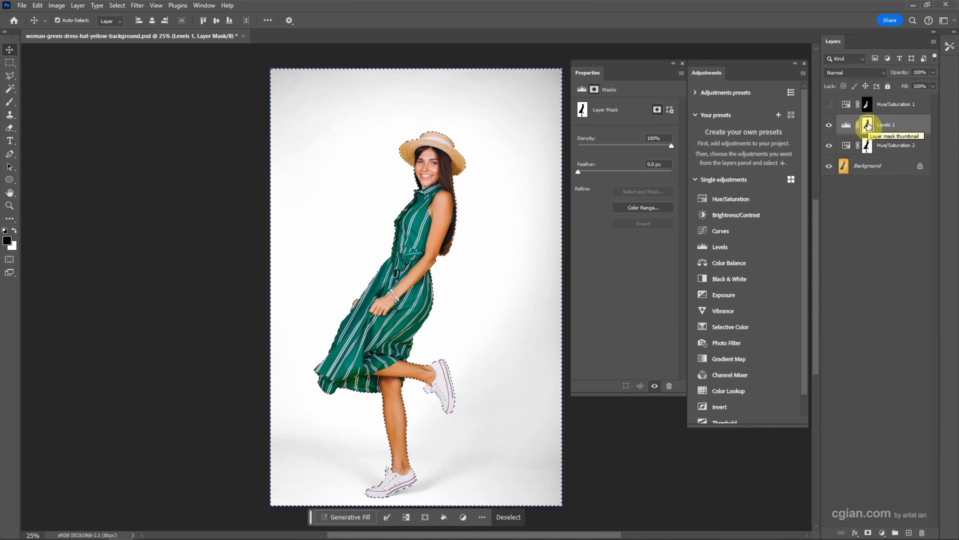
left_click(910, 533)
left_click(868, 530)
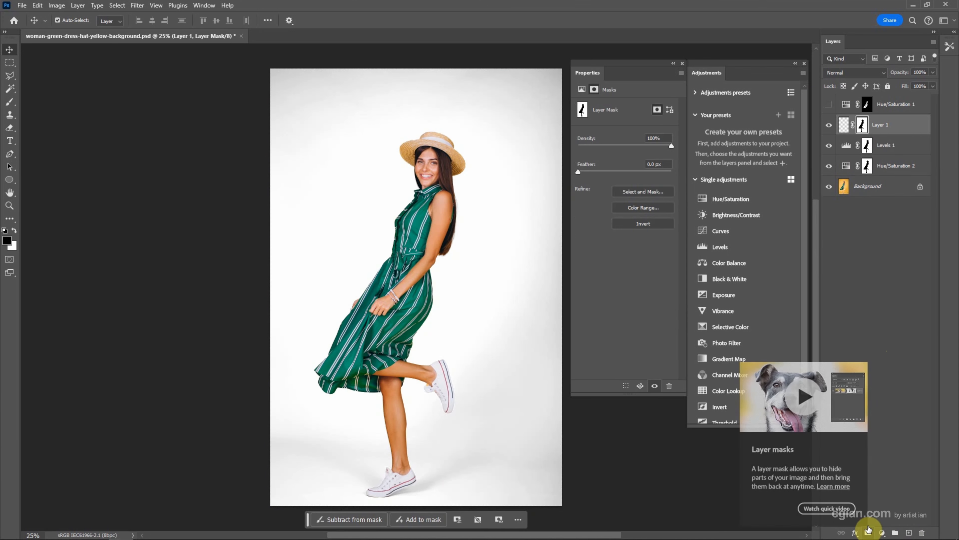
- Paint white over the grey backdrop areas on the new masked layer with the Brush tool enlarged to 1000 px
left_click(844, 127)
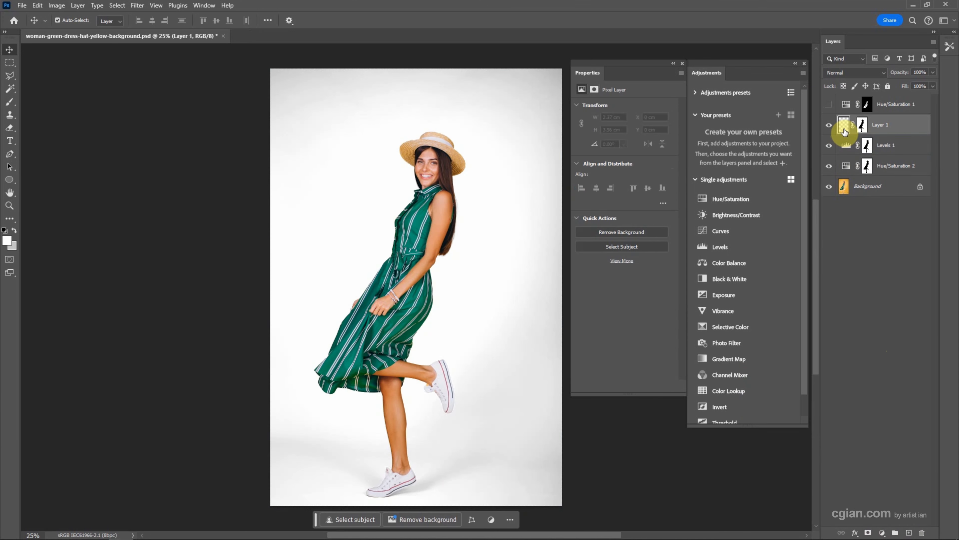
left_click(9, 101)
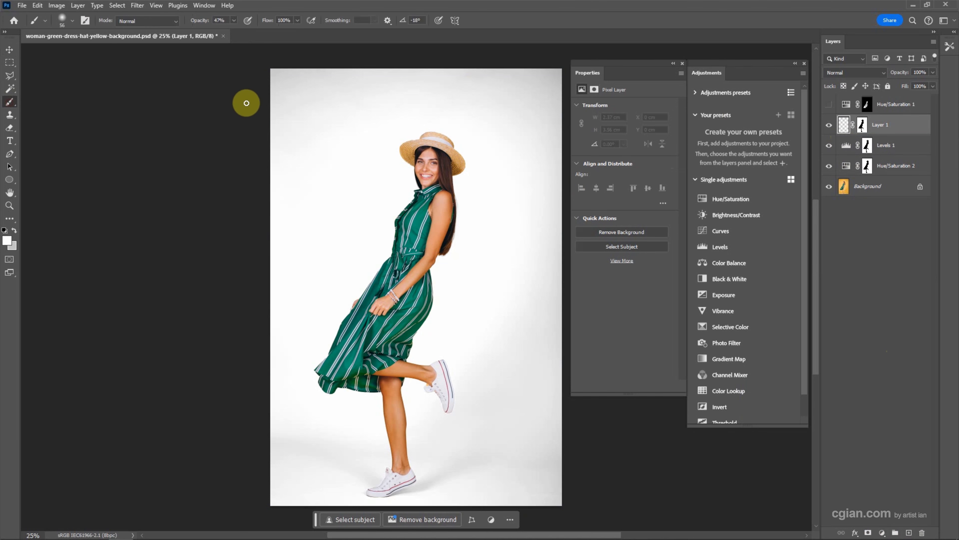
key("bracketright")
key("bracketright")
key("bracketright")
key("bracketright")
key("bracketright")
key("bracketright")
key("bracketright")
key("bracketright")
key("bracketright")
key("bracketright")
key("bracketright")
key("bracketright")
key("bracketright")
key("bracketright")
key("bracketright")
key("bracketright")
key("bracketright")
key("bracketright")
mouse_move(205, 113)
left_mouse_down()
mouse_move(242, 99)
mouse_move(593, 70)
left_mouse_up()
mouse_move(27, 188)
left_mouse_down()
mouse_move(650, 117)
mouse_move(122, 246)
mouse_move(665, 207)
mouse_move(160, 318)
mouse_move(578, 311)
mouse_move(427, 477)
left_mouse_up()
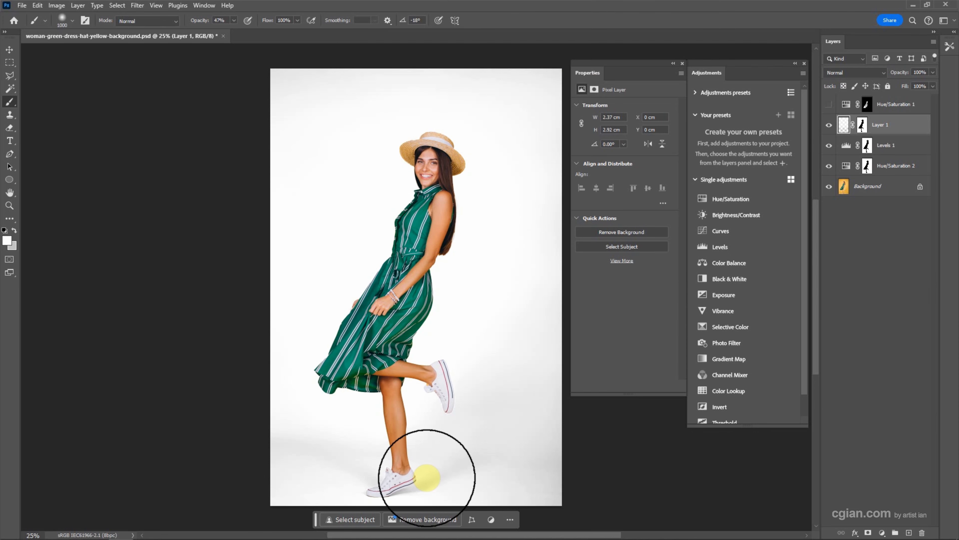